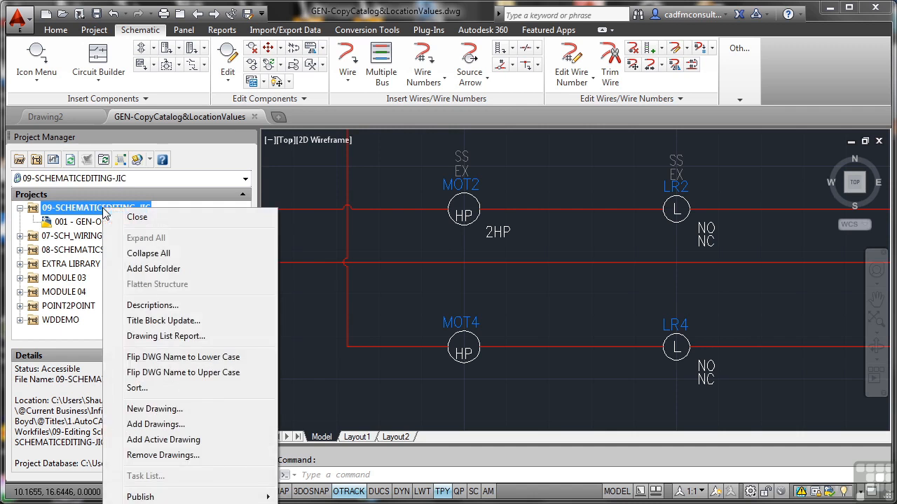
Add the active drawing to the 09-SCHEMATICEDITING-JIC project with the project default values and set its sheet value to 002
left_click(163, 440)
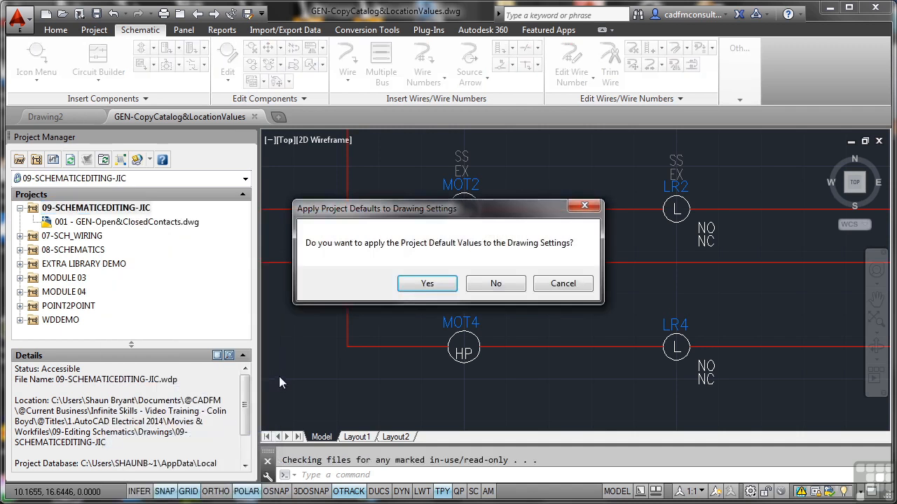
left_click(426, 283)
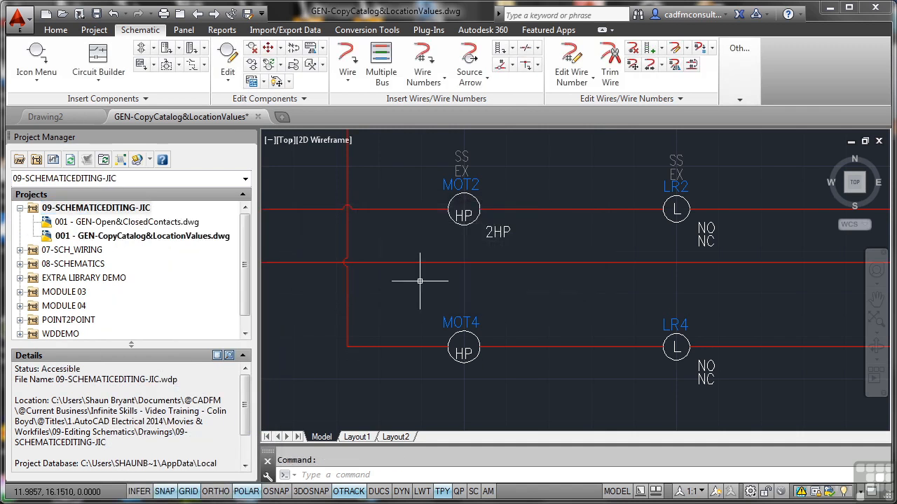
left_click(80, 241)
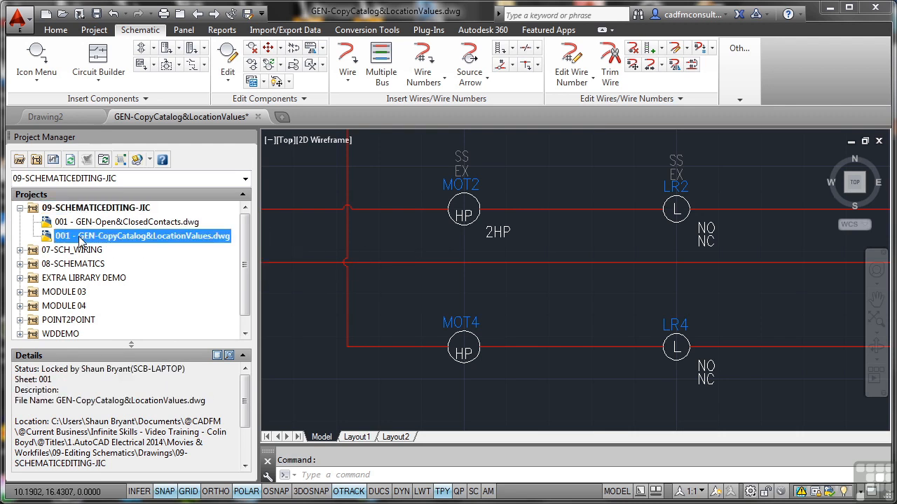
right_click(80, 240)
mouse_move(140, 356)
left_click(219, 355)
left_click(339, 364)
type("2")
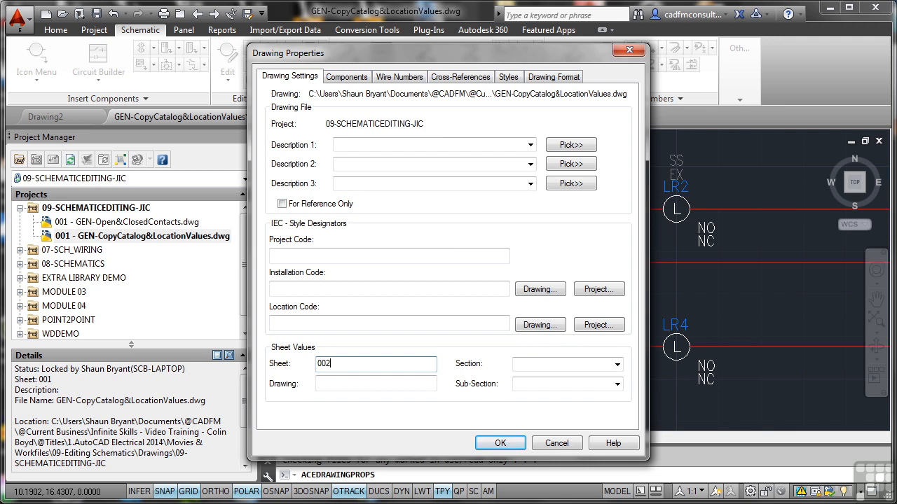
key("Return")
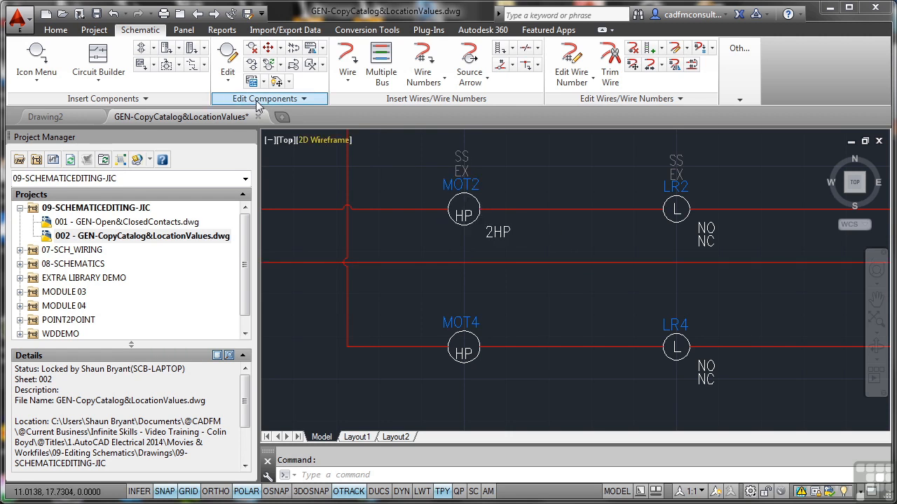
Turn off snap and grid, and copy the catalog assignment from motor MOT2 to motor MOT4
left_click(227, 77)
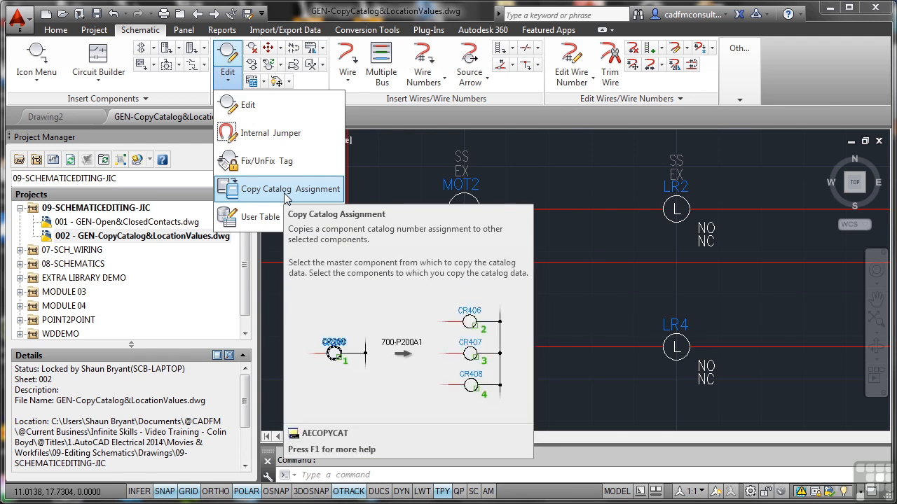
left_click(285, 196)
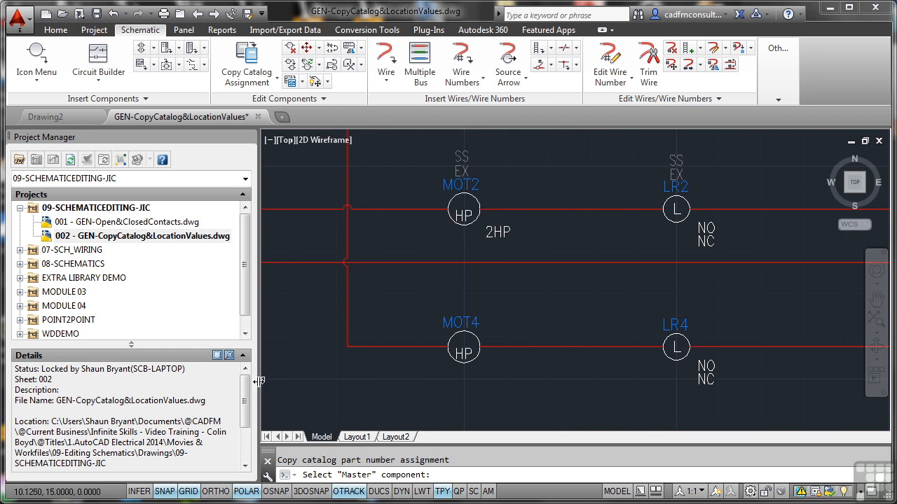
left_click(167, 492)
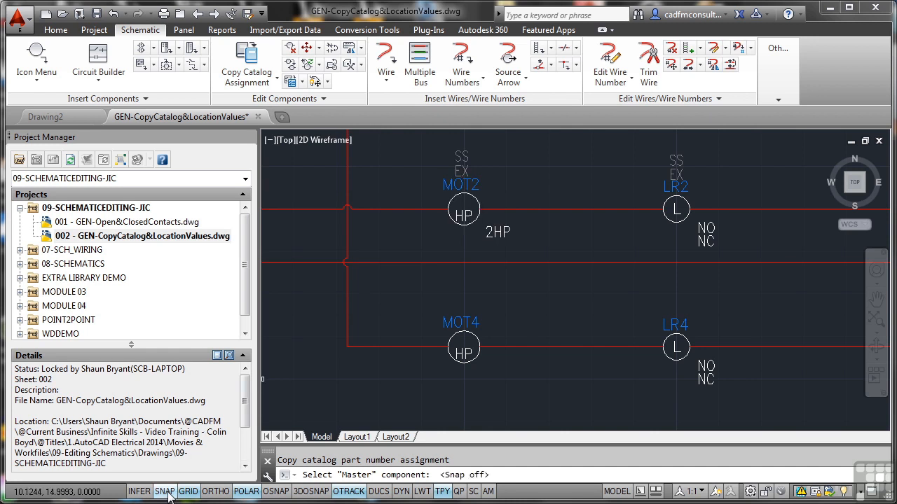
left_click(188, 492)
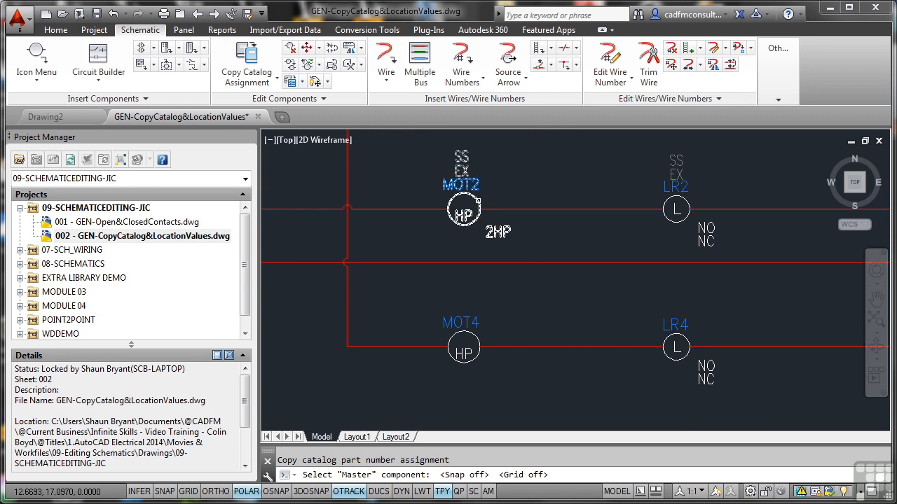
left_click(478, 201)
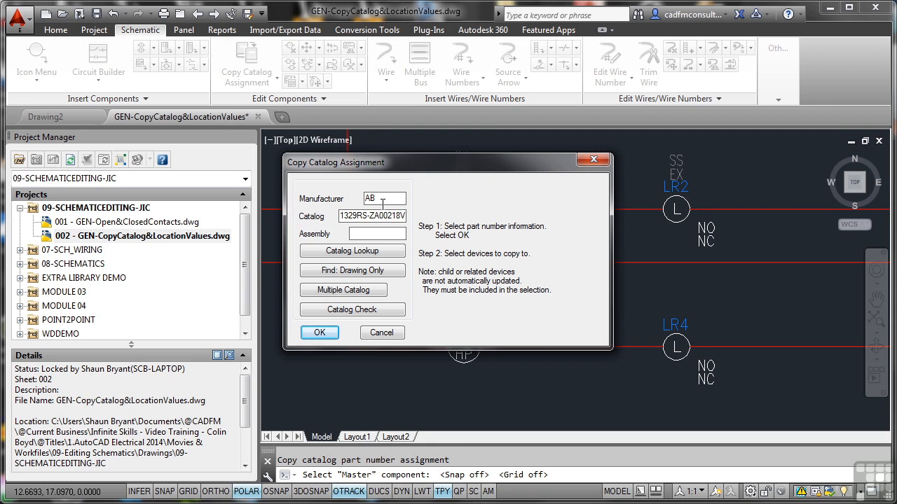
left_click(366, 250)
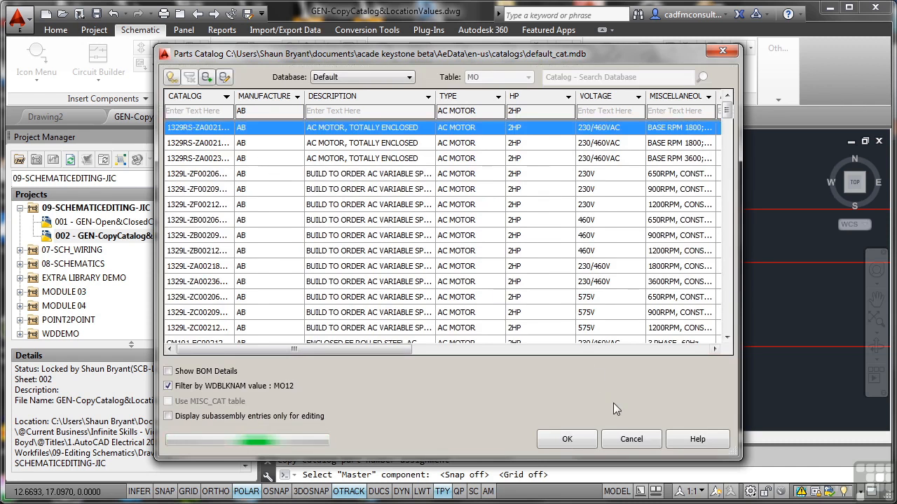
left_click(623, 436)
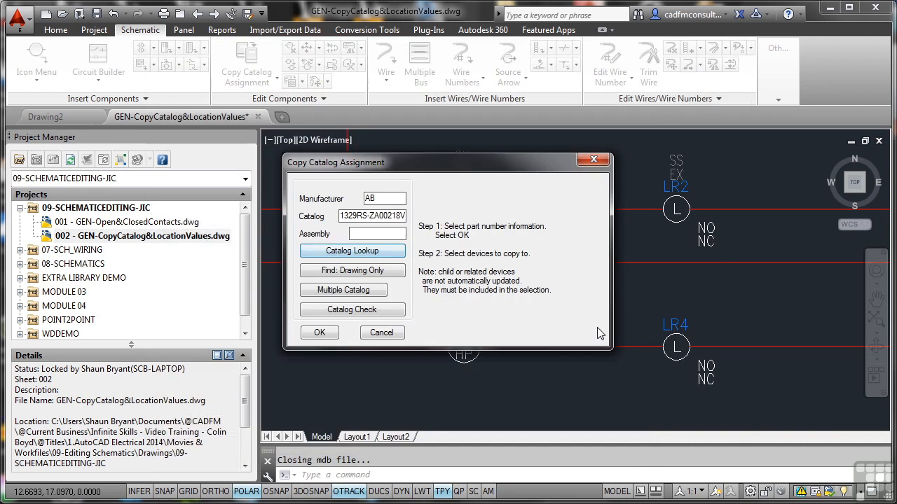
left_click(319, 332)
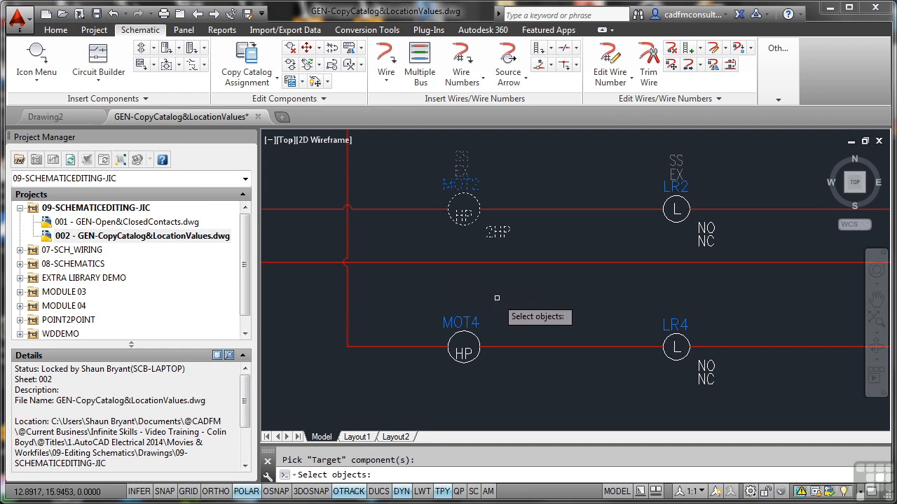
left_click(476, 338)
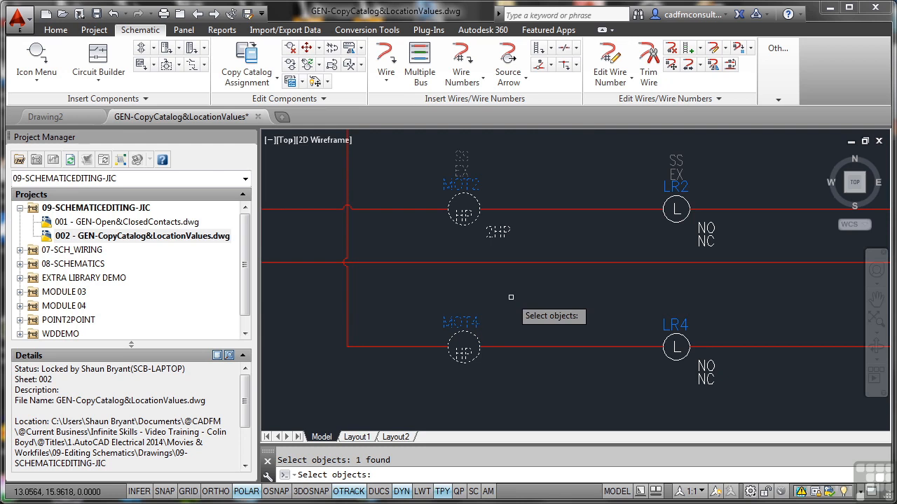
key("Return")
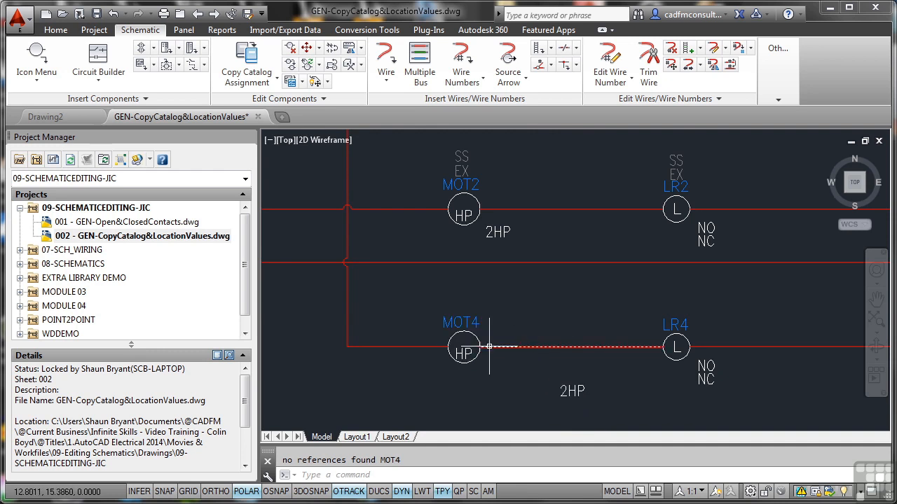
Move MOT4's 2HP rating attribute close to the motor symbol, just below its wire, matching the placement at MOT2
left_click(464, 345)
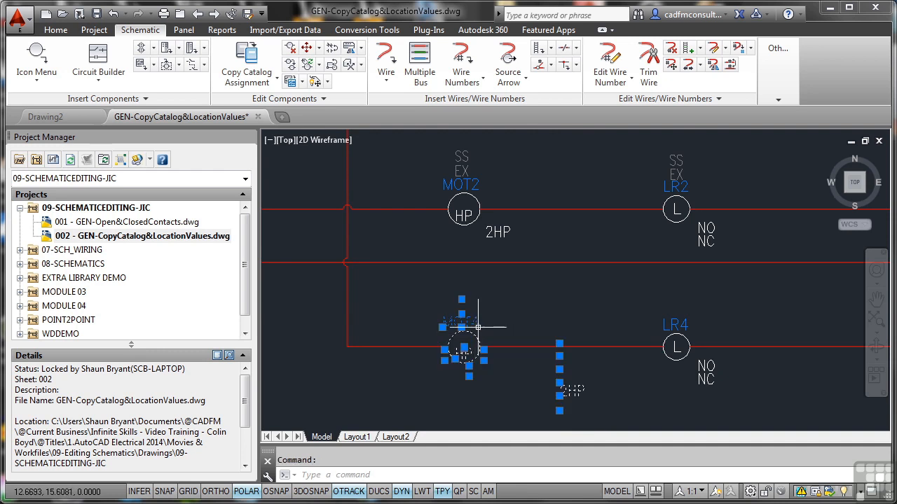
right_click(491, 260)
mouse_move(500, 324)
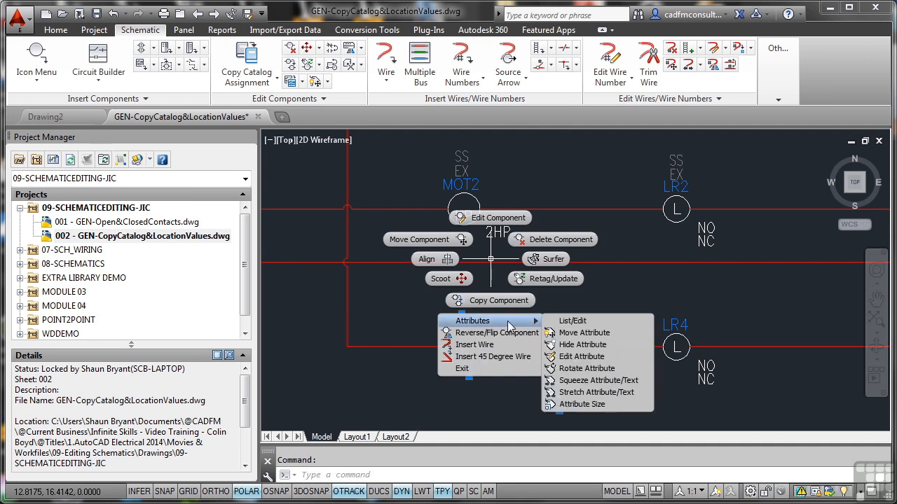
left_click(561, 335)
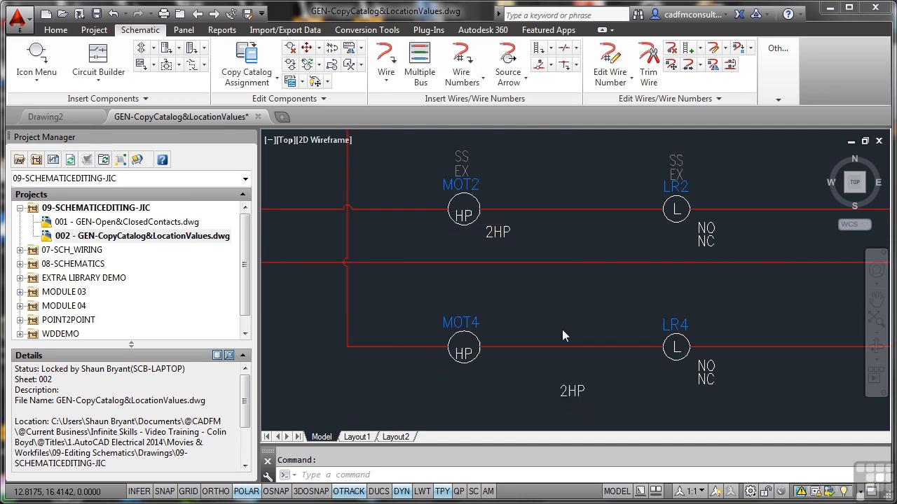
left_click(573, 390)
key("Return")
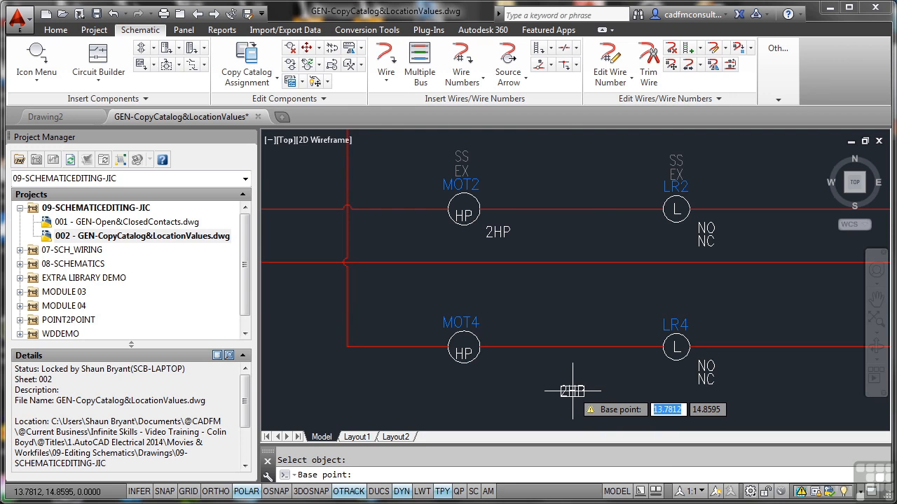
left_click(572, 390)
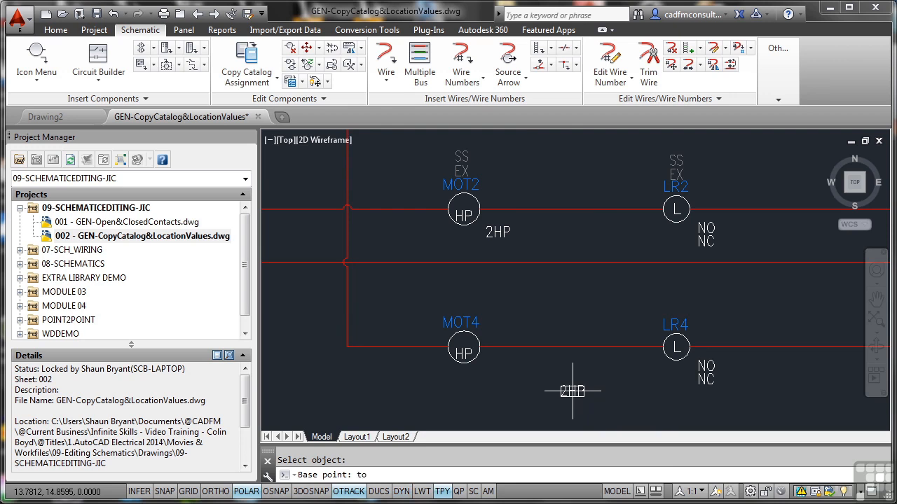
left_click(495, 369)
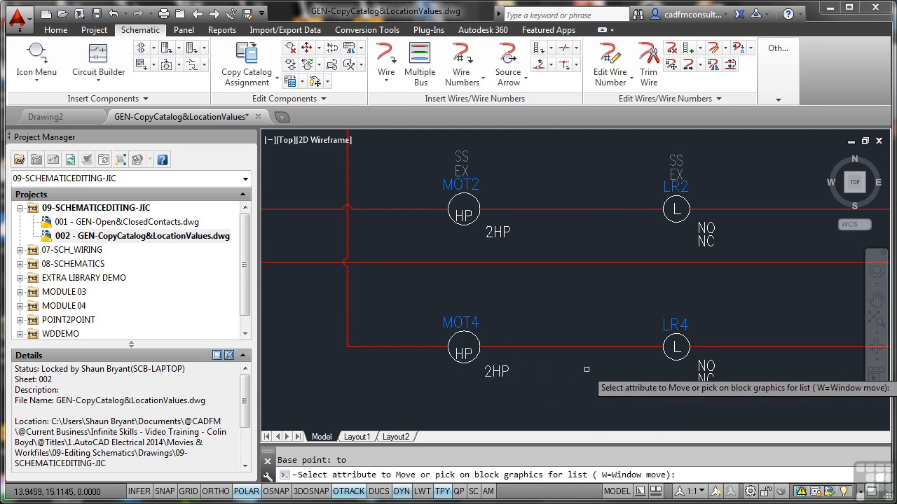
key("Return")
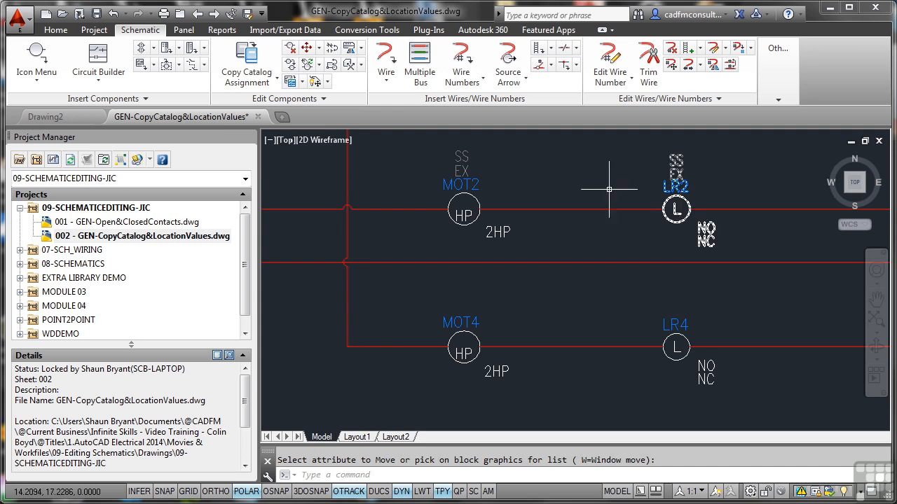
Copy the catalog assignment from component LR2 to component LR4
left_click(246, 62)
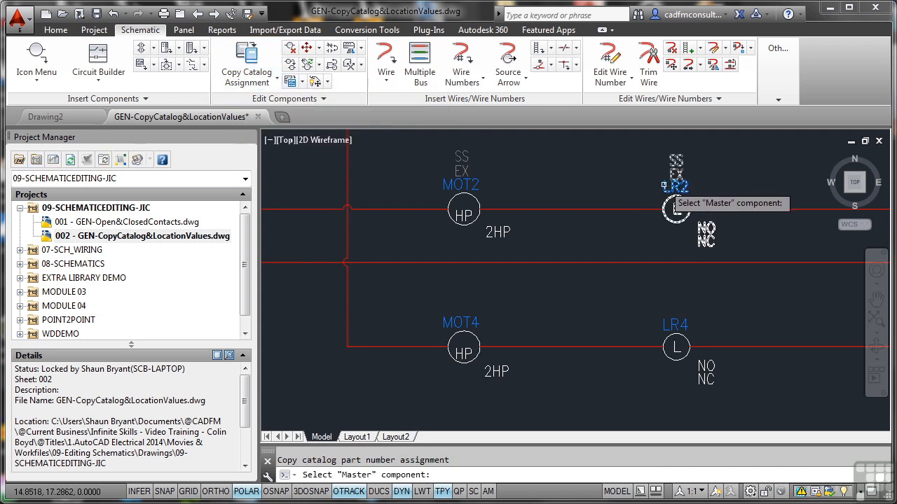
left_click(676, 208)
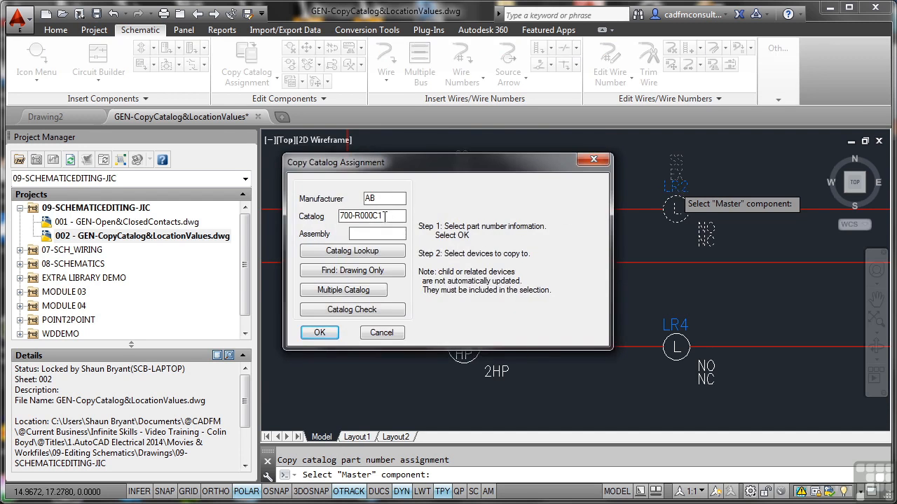
left_click(332, 333)
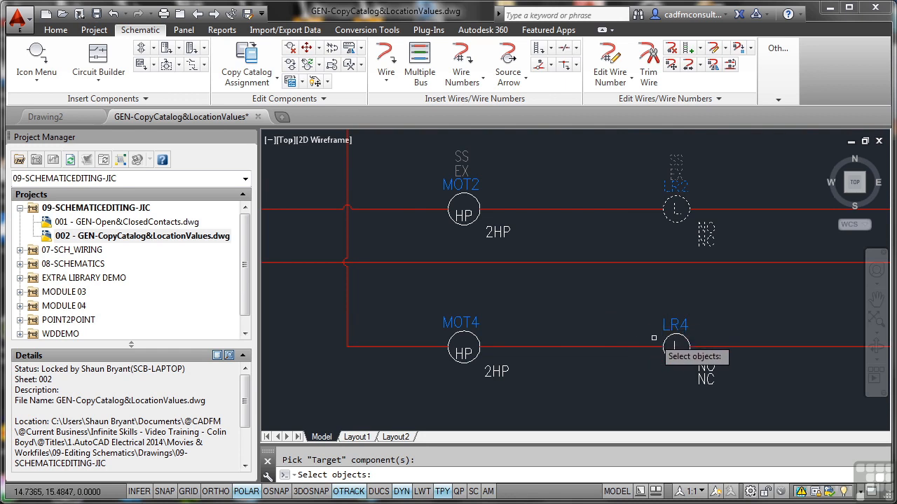
left_click(675, 346)
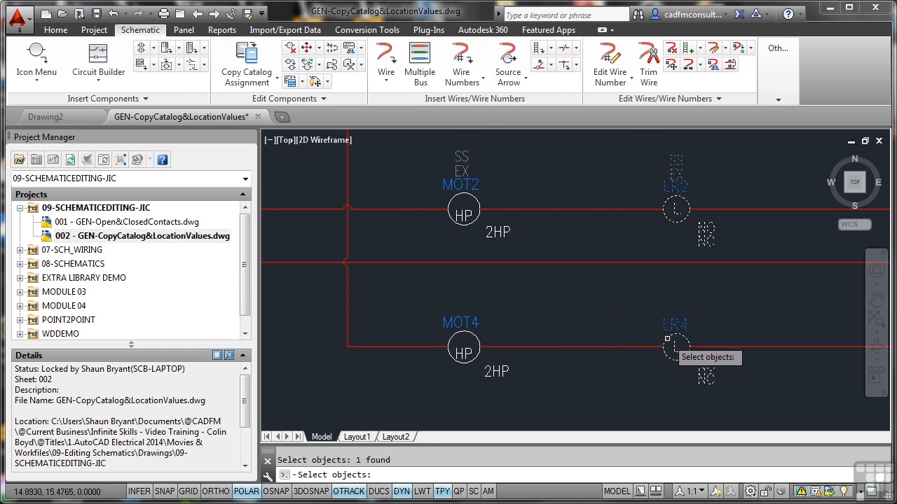
key("Return")
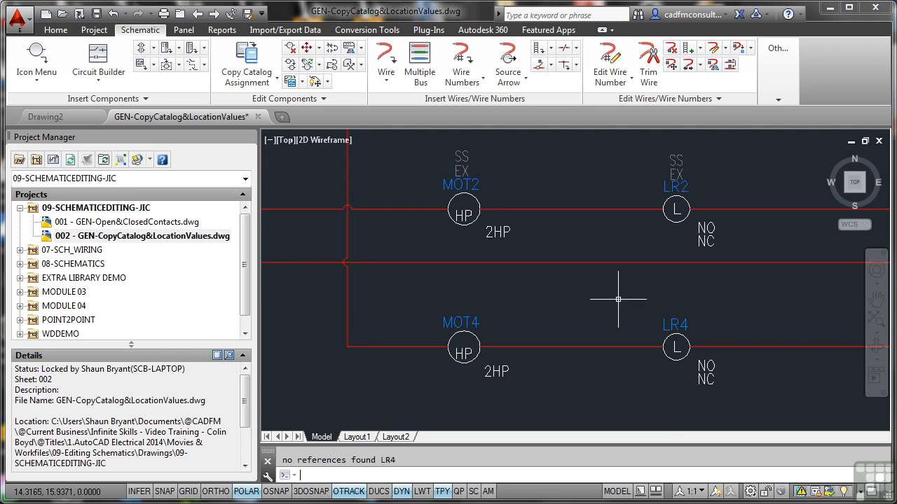
Check the manufacturer and catalog data of component LR4 in its component properties
left_click(686, 339)
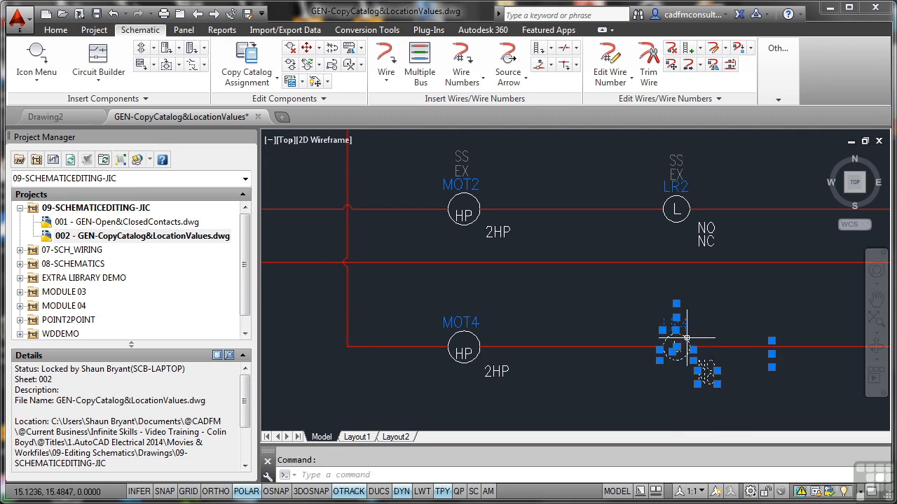
right_click(687, 339)
left_click(690, 300)
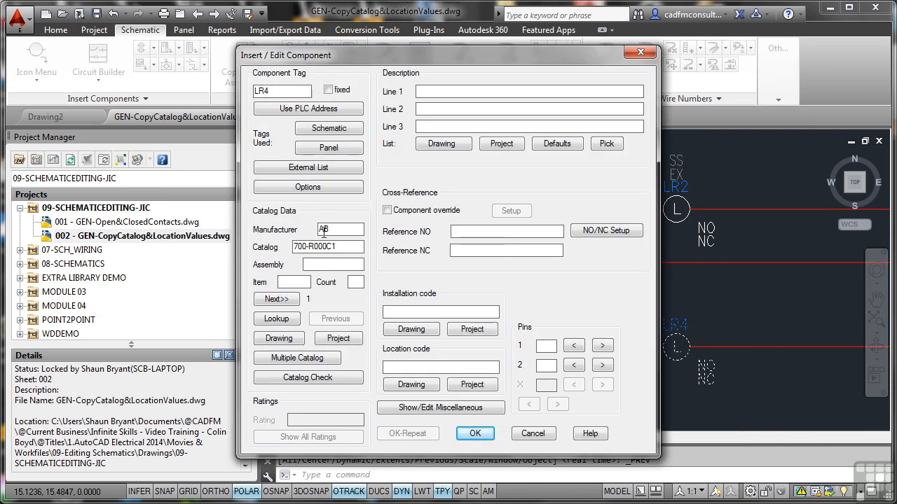
left_click(475, 433)
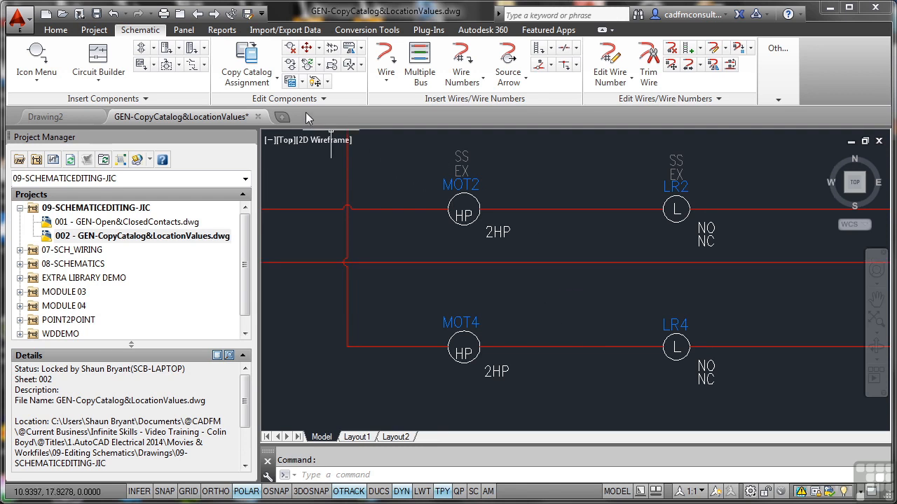
Copy only the location code EX from master component MOT2 to components MOT4, LR2 and LR4, keeping the expanded component editing tools pinned open
left_click(320, 99)
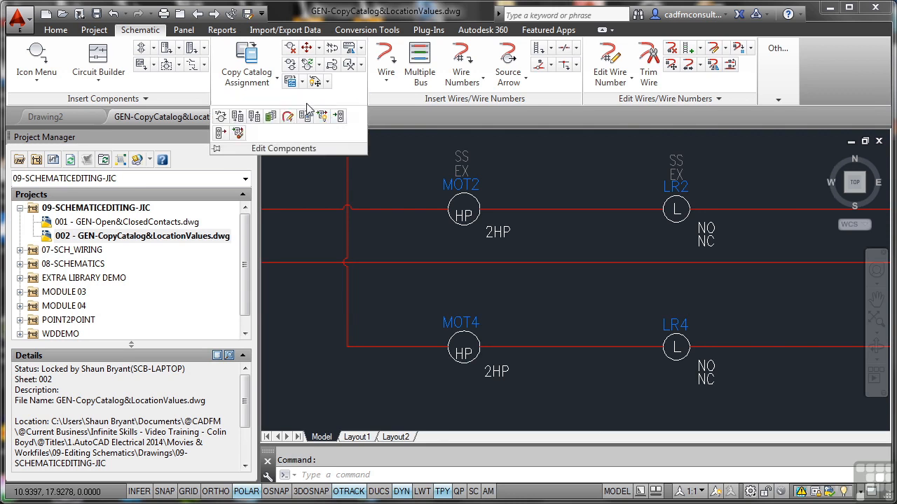
left_click(217, 149)
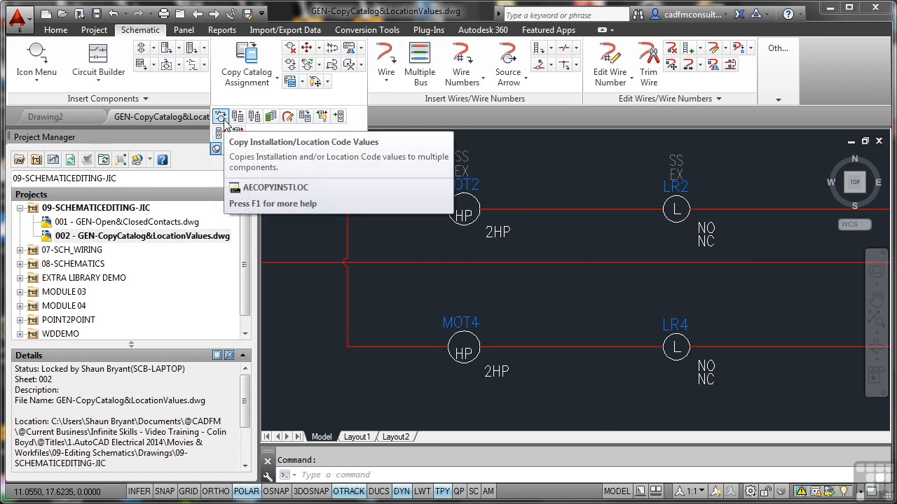
left_click(221, 117)
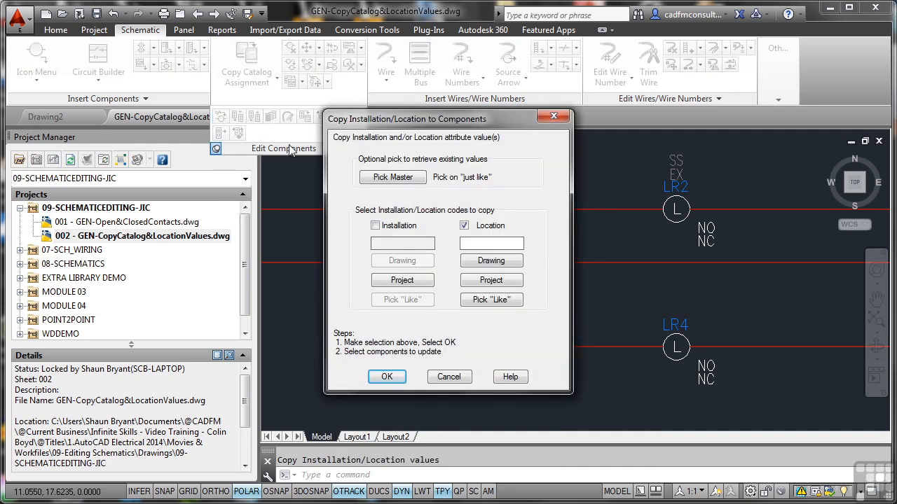
left_click(391, 176)
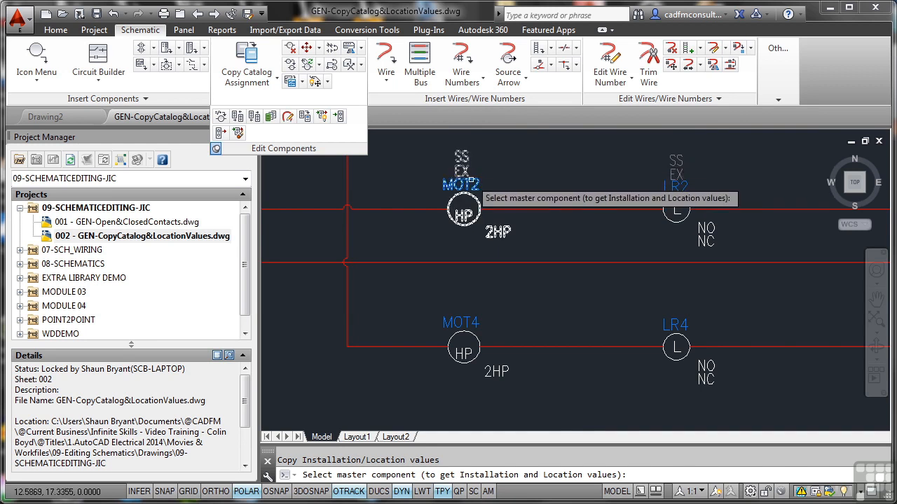
left_click(474, 201)
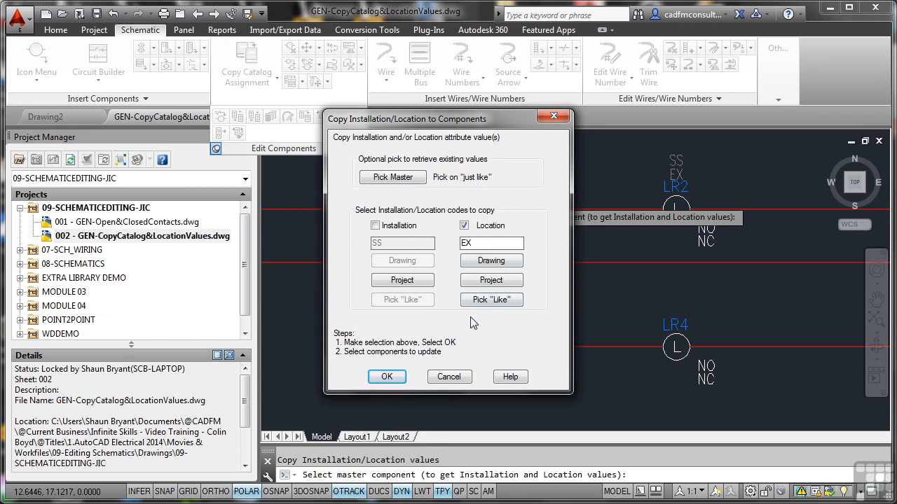
left_click(387, 377)
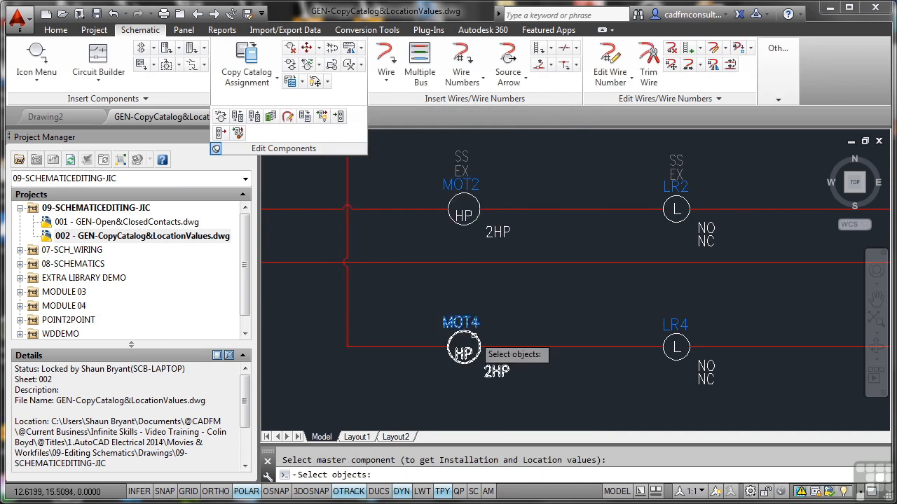
left_click(473, 336)
left_click(681, 232)
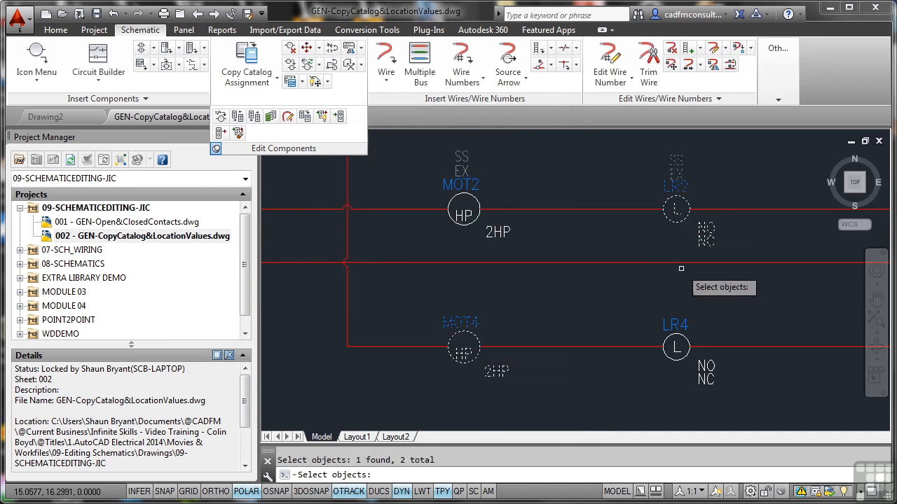
left_click(676, 347)
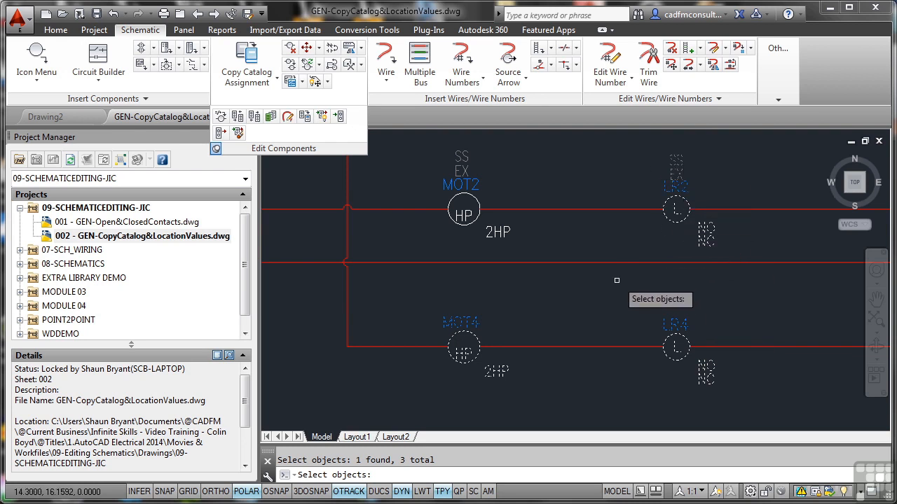
key("Return")
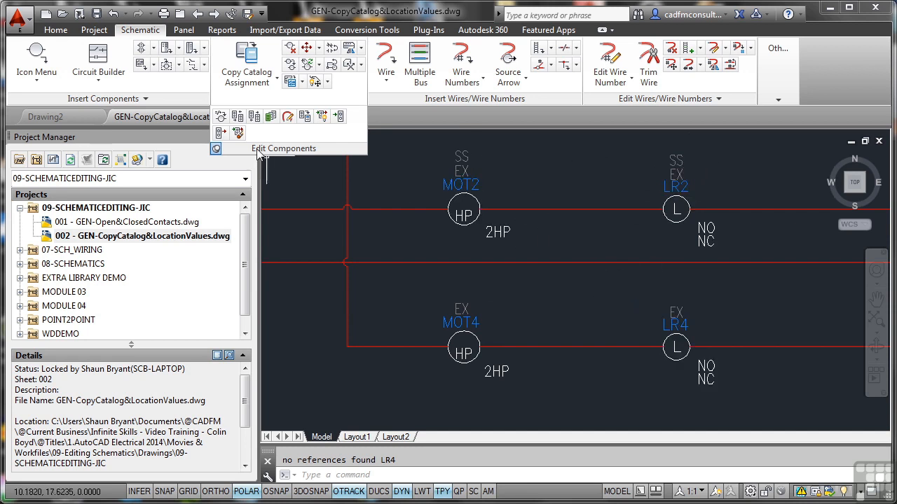
Copy both the installation code SS and the location code EX from master component LR2 to components MOT4 and LR4
left_click(228, 128)
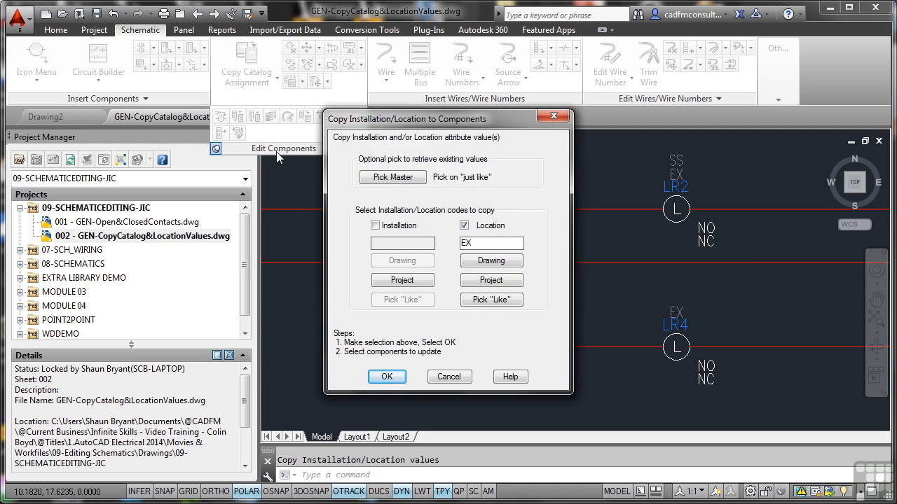
left_click(392, 178)
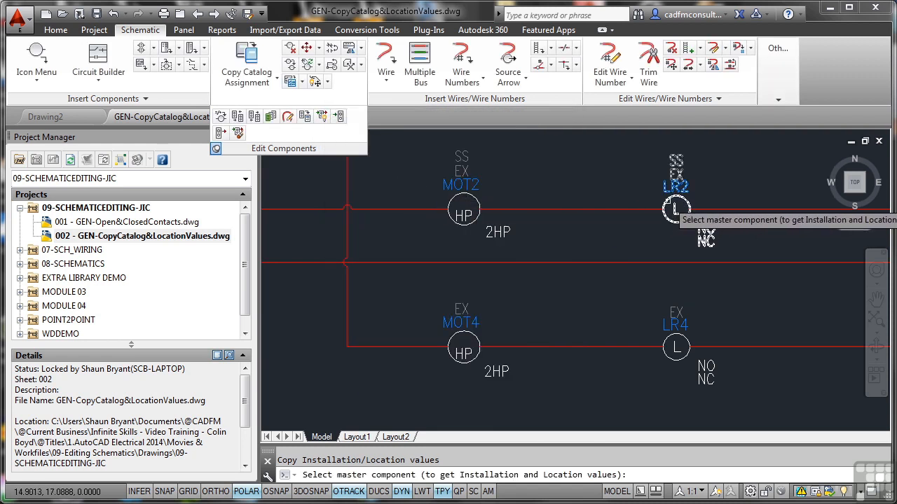
left_click(675, 208)
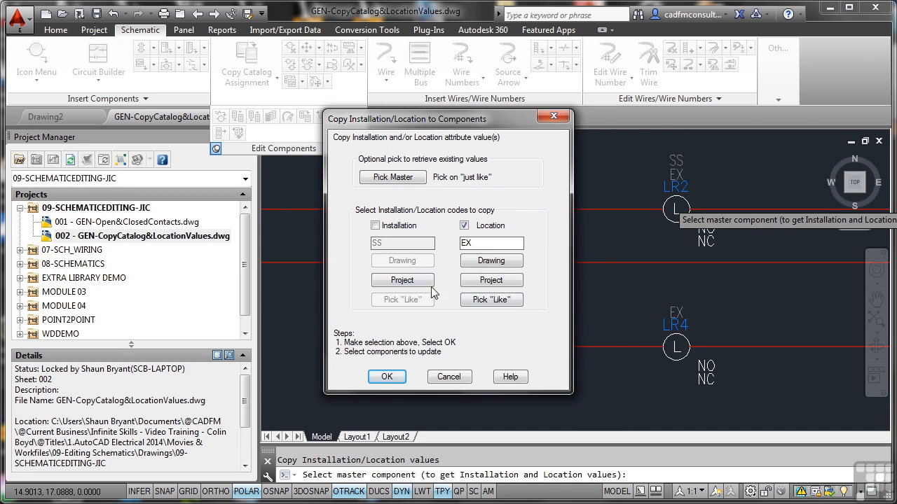
left_click(375, 226)
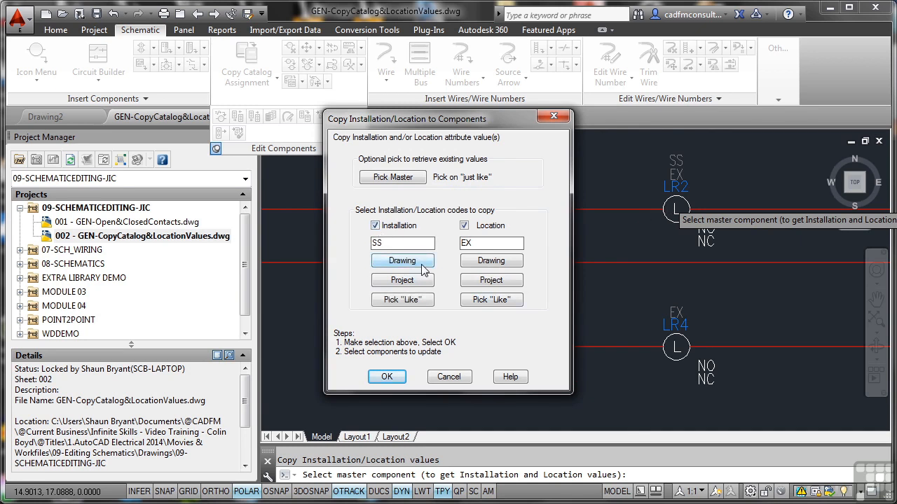
left_click(387, 377)
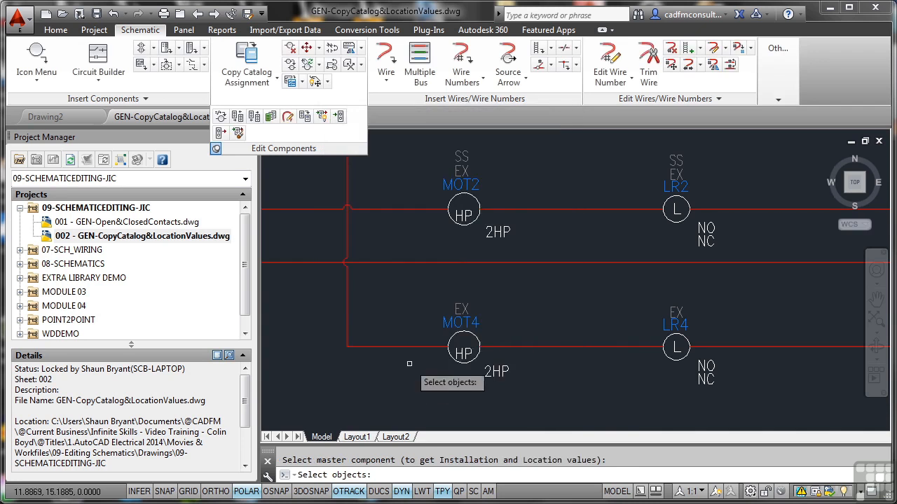
left_click(463, 349)
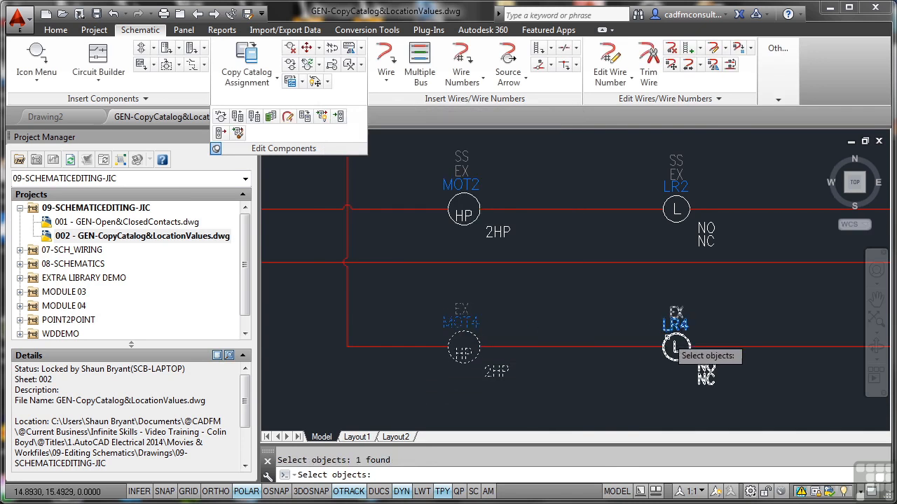
left_click(667, 335)
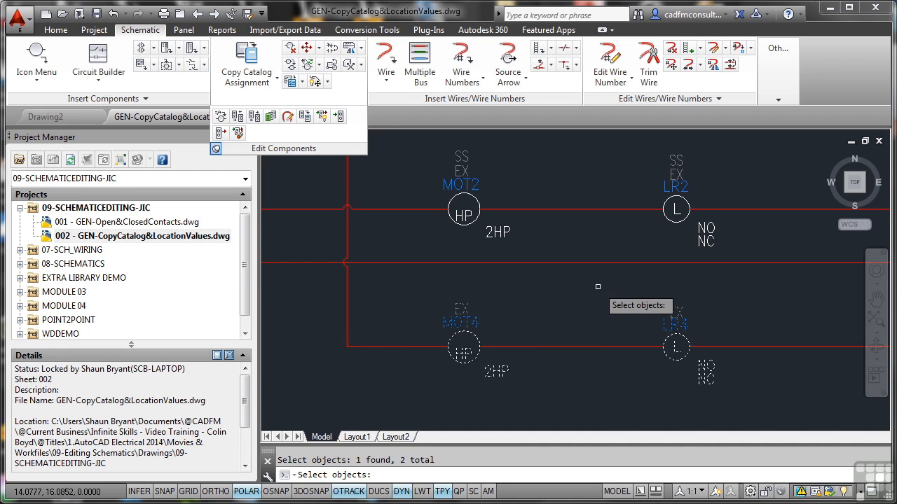
key("Return")
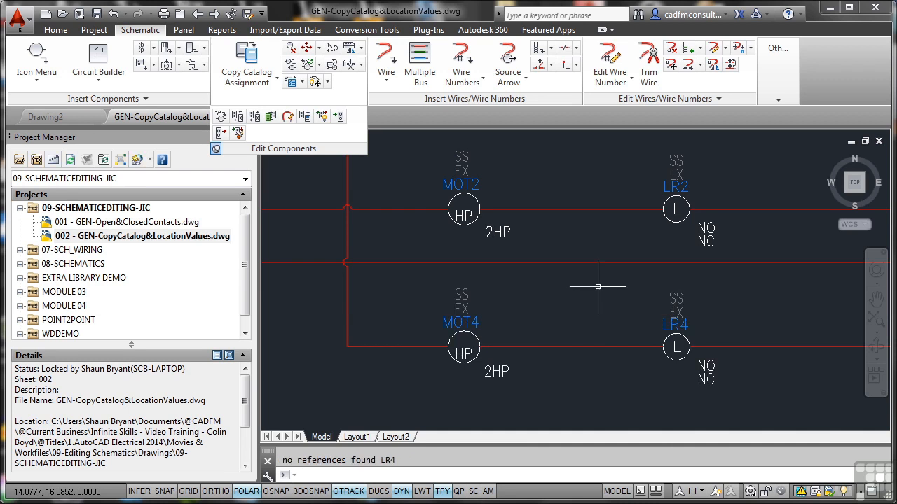